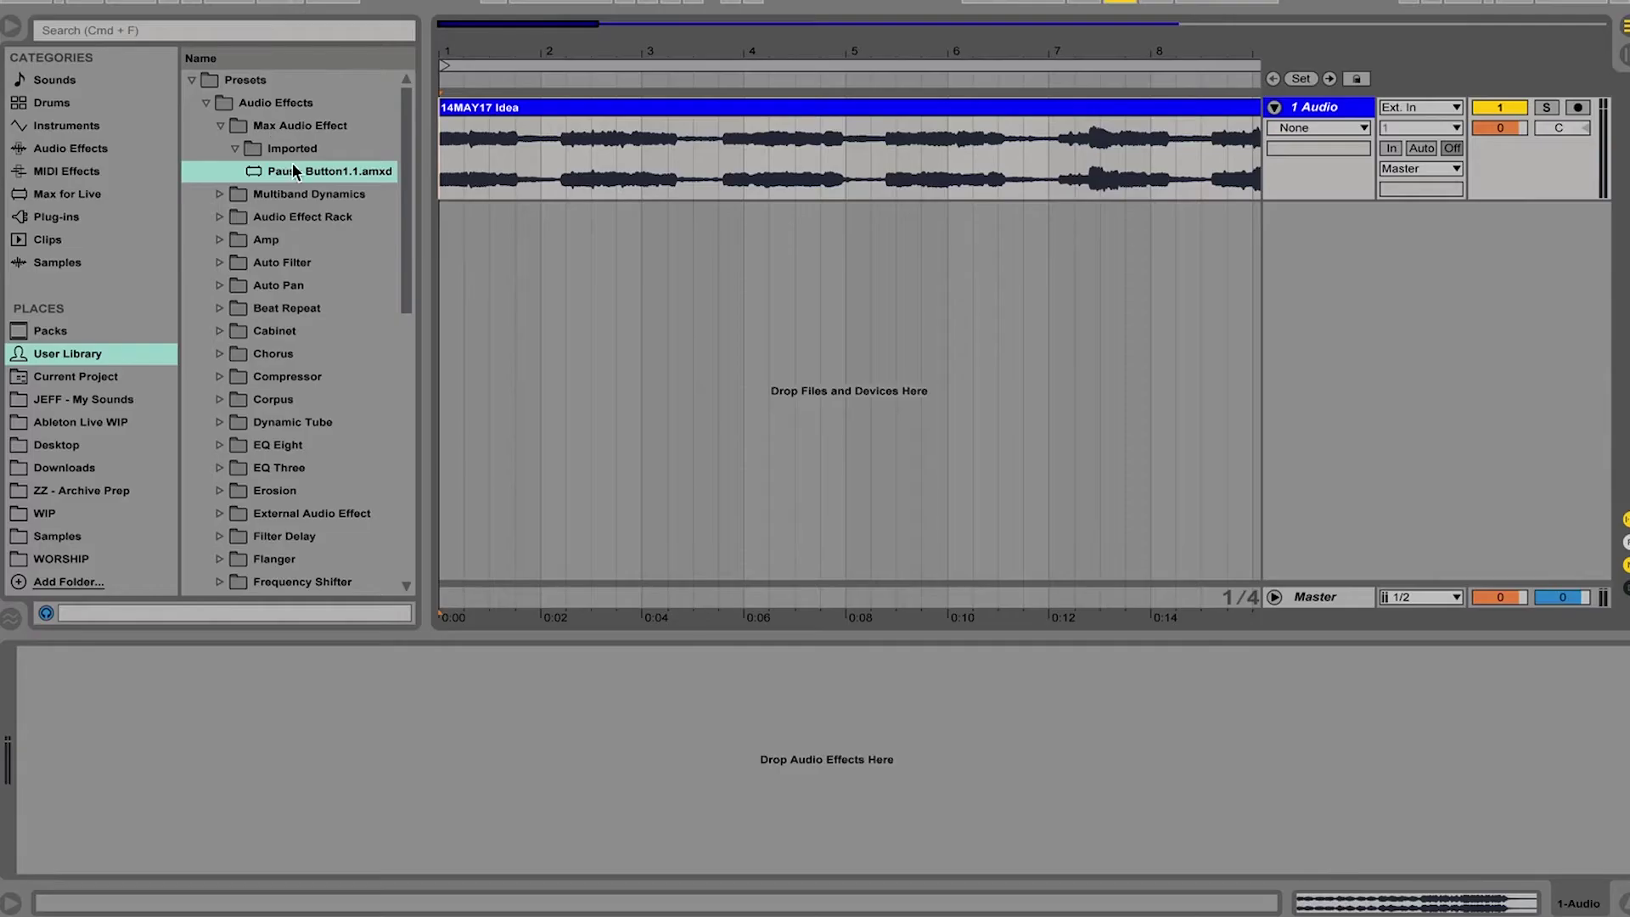
Drag Pause Button1.1.amxd from the browser onto the 1 Audio track's device chain.
left_click(298, 169)
left_click_drag(330, 771, 326, 765)
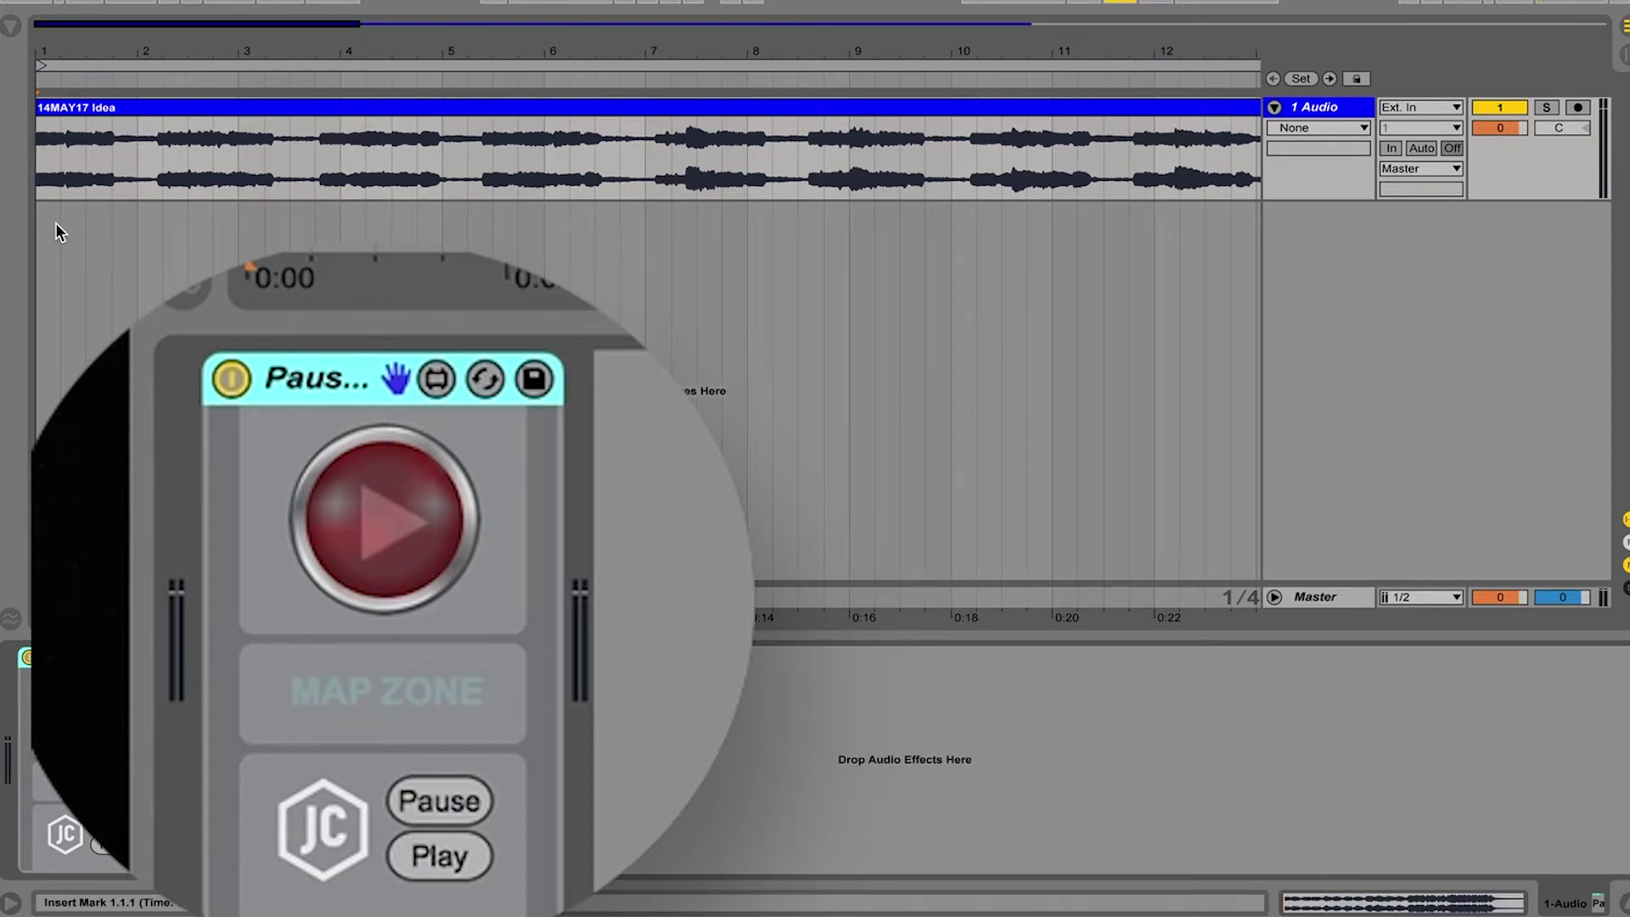
Start playback, then pause, resume and pause again with the device's red button.
key("space")
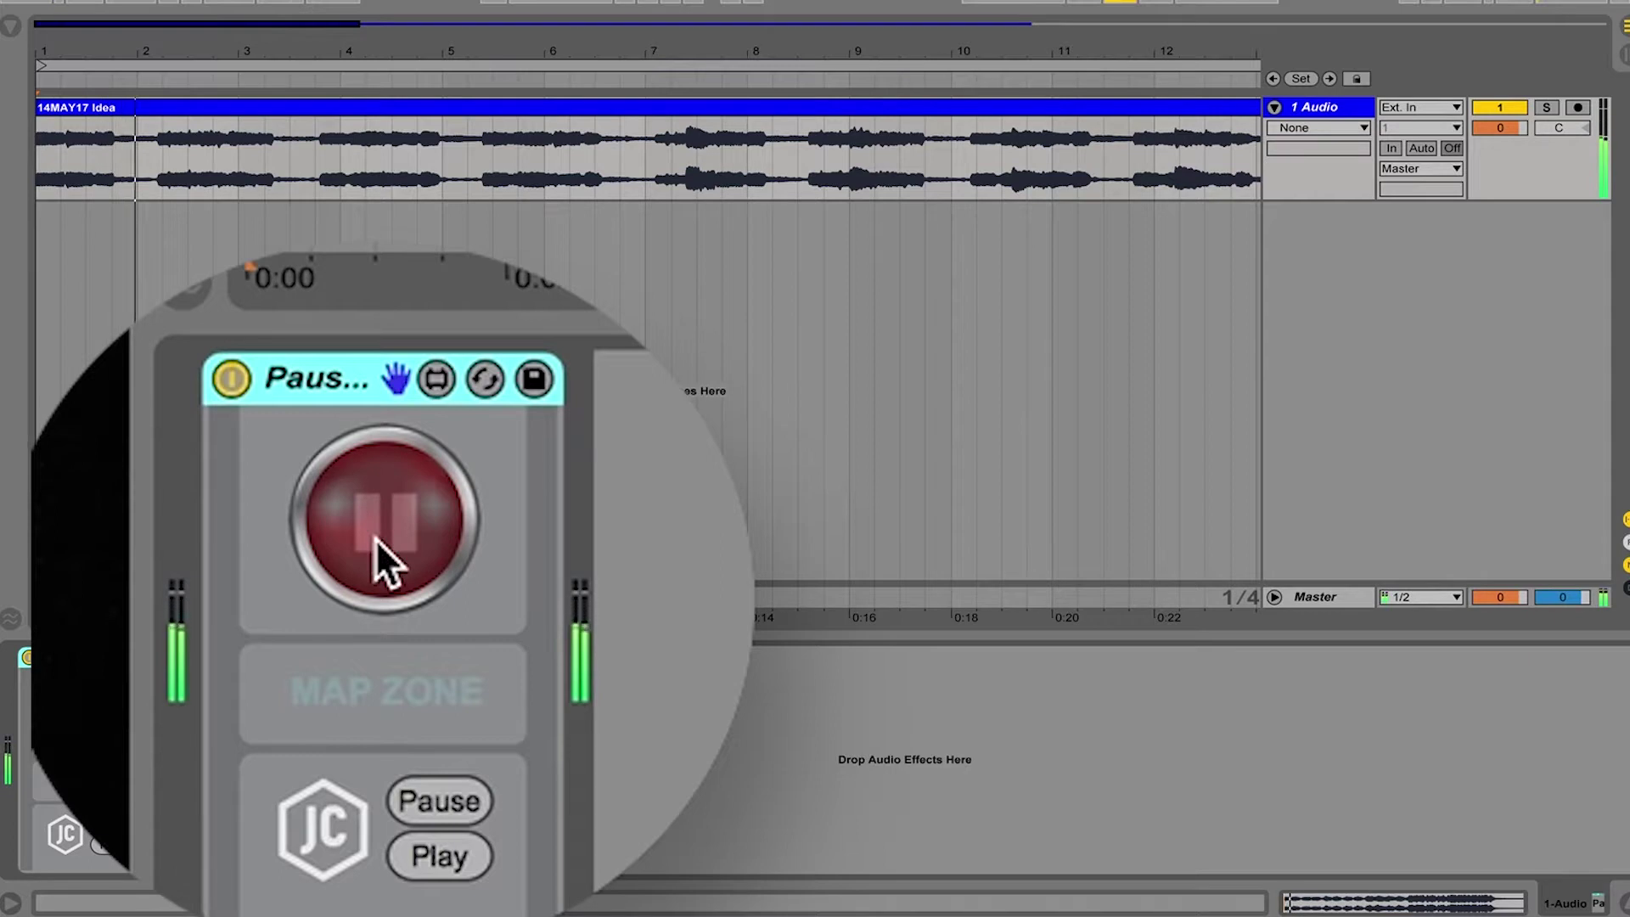
left_click(376, 539)
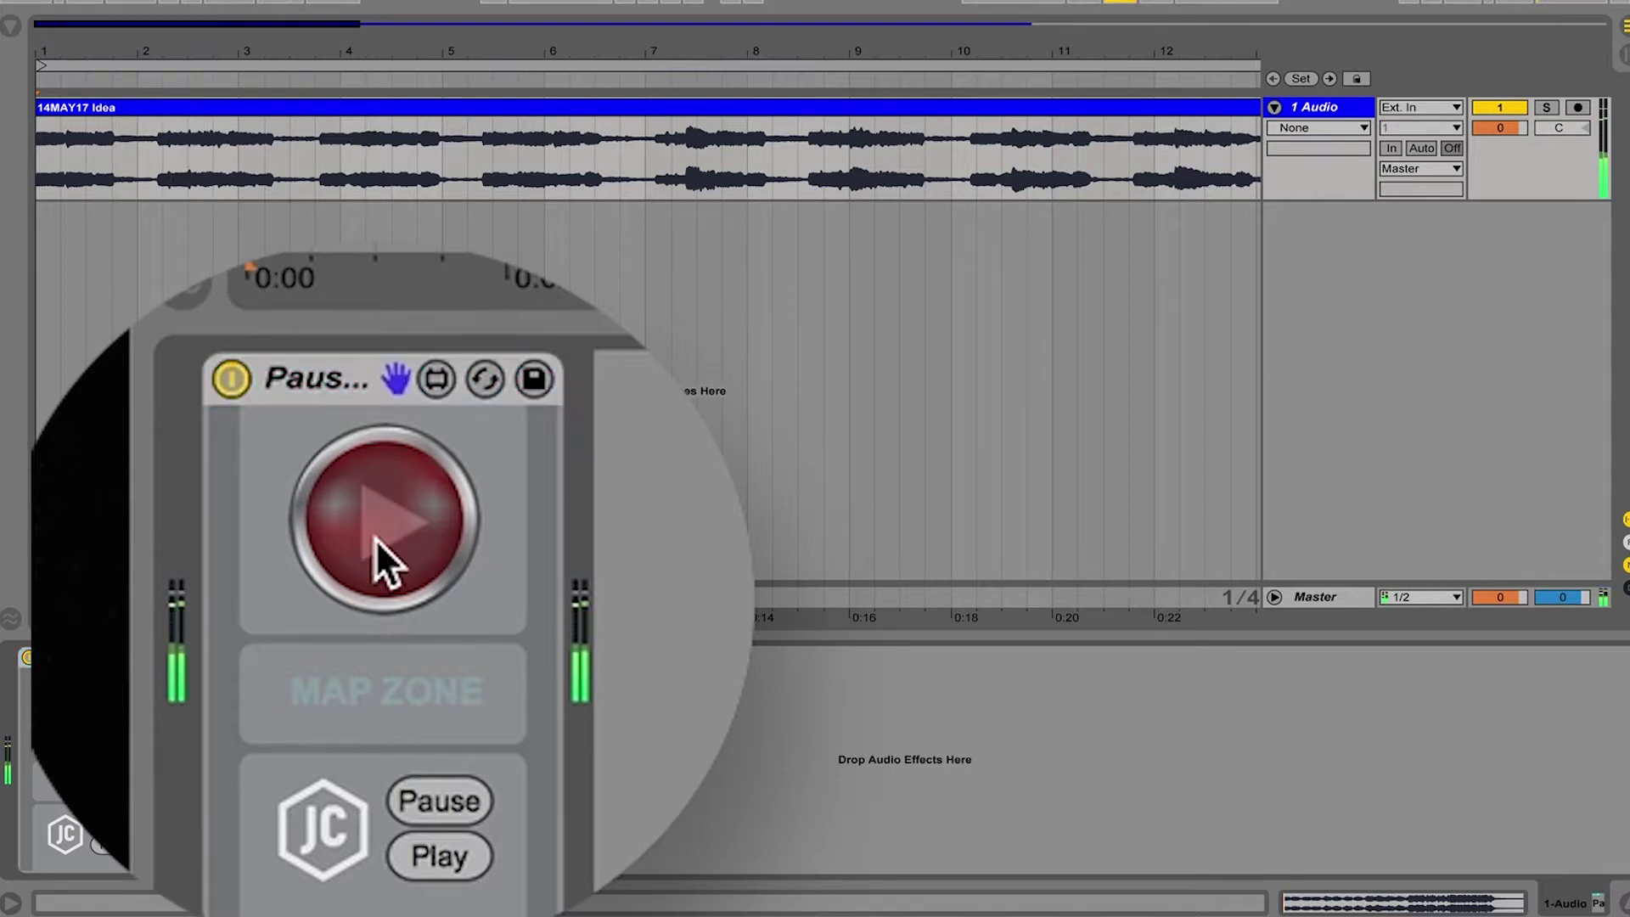
left_click(377, 539)
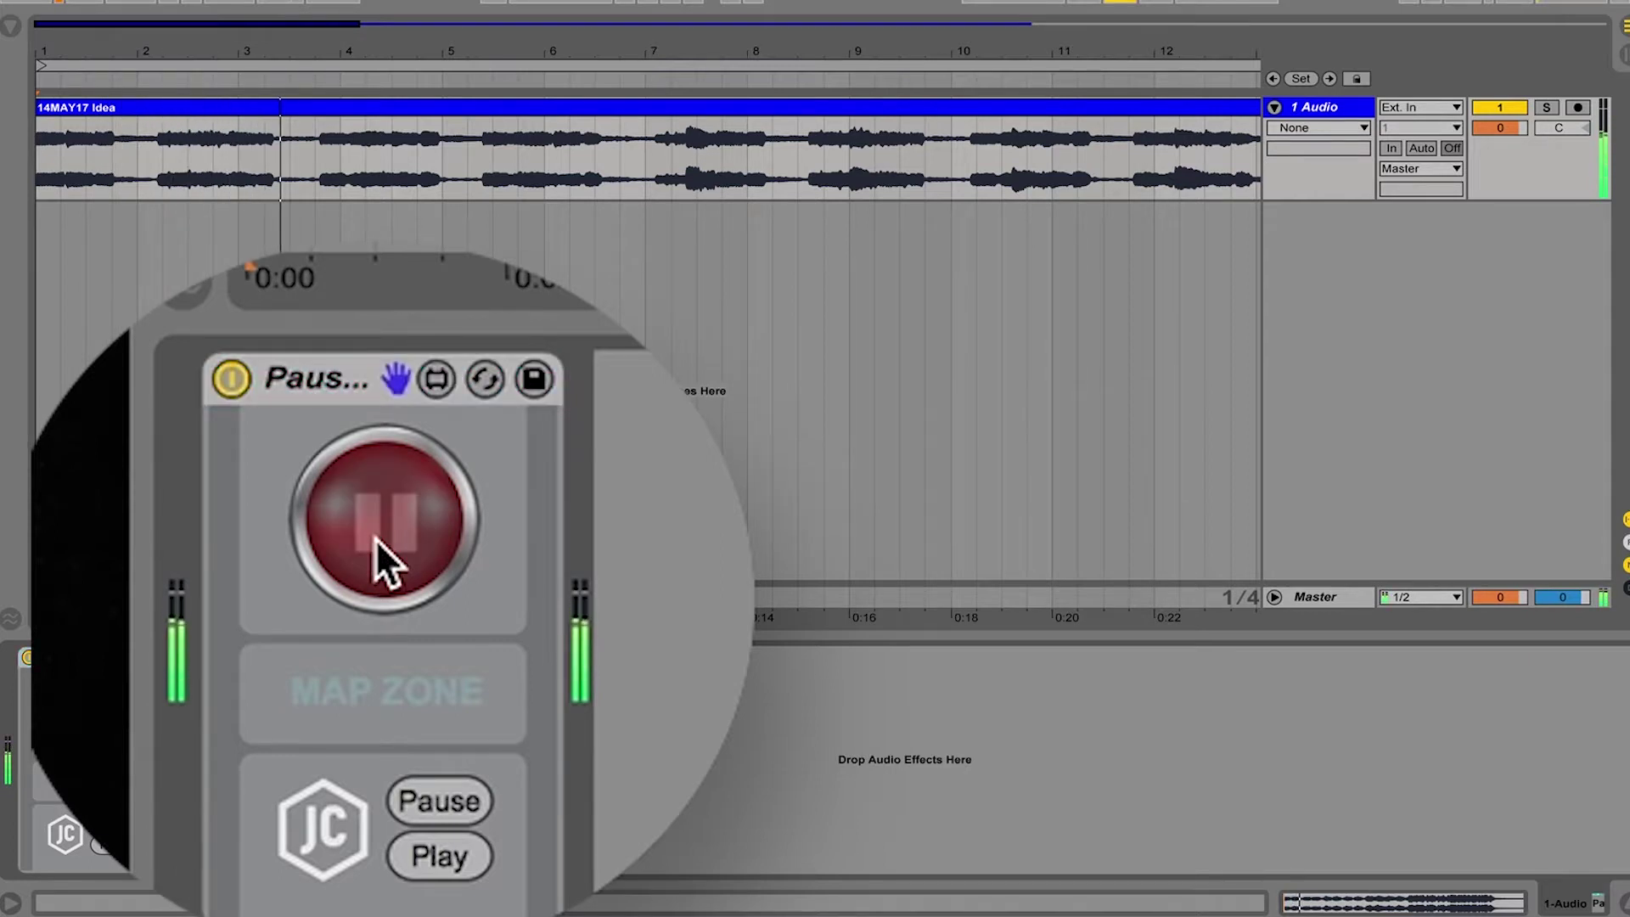
left_click(375, 539)
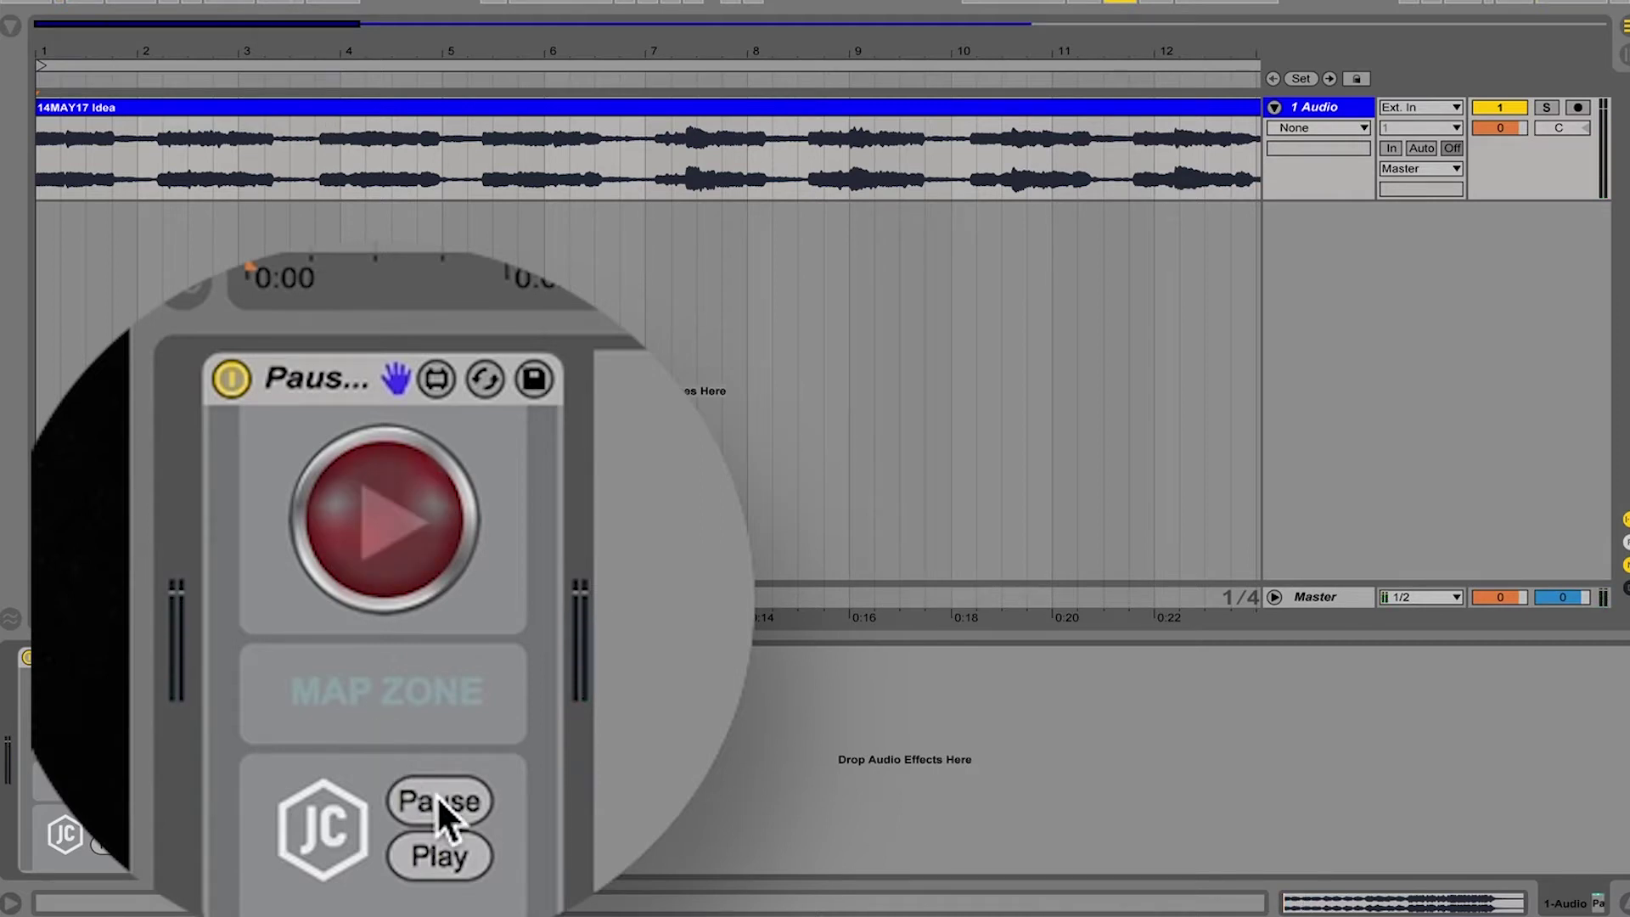
In MIDI Map Mode, select the Pause Button's MAP ZONE for mapping to A#4.
key("ctrl+m")
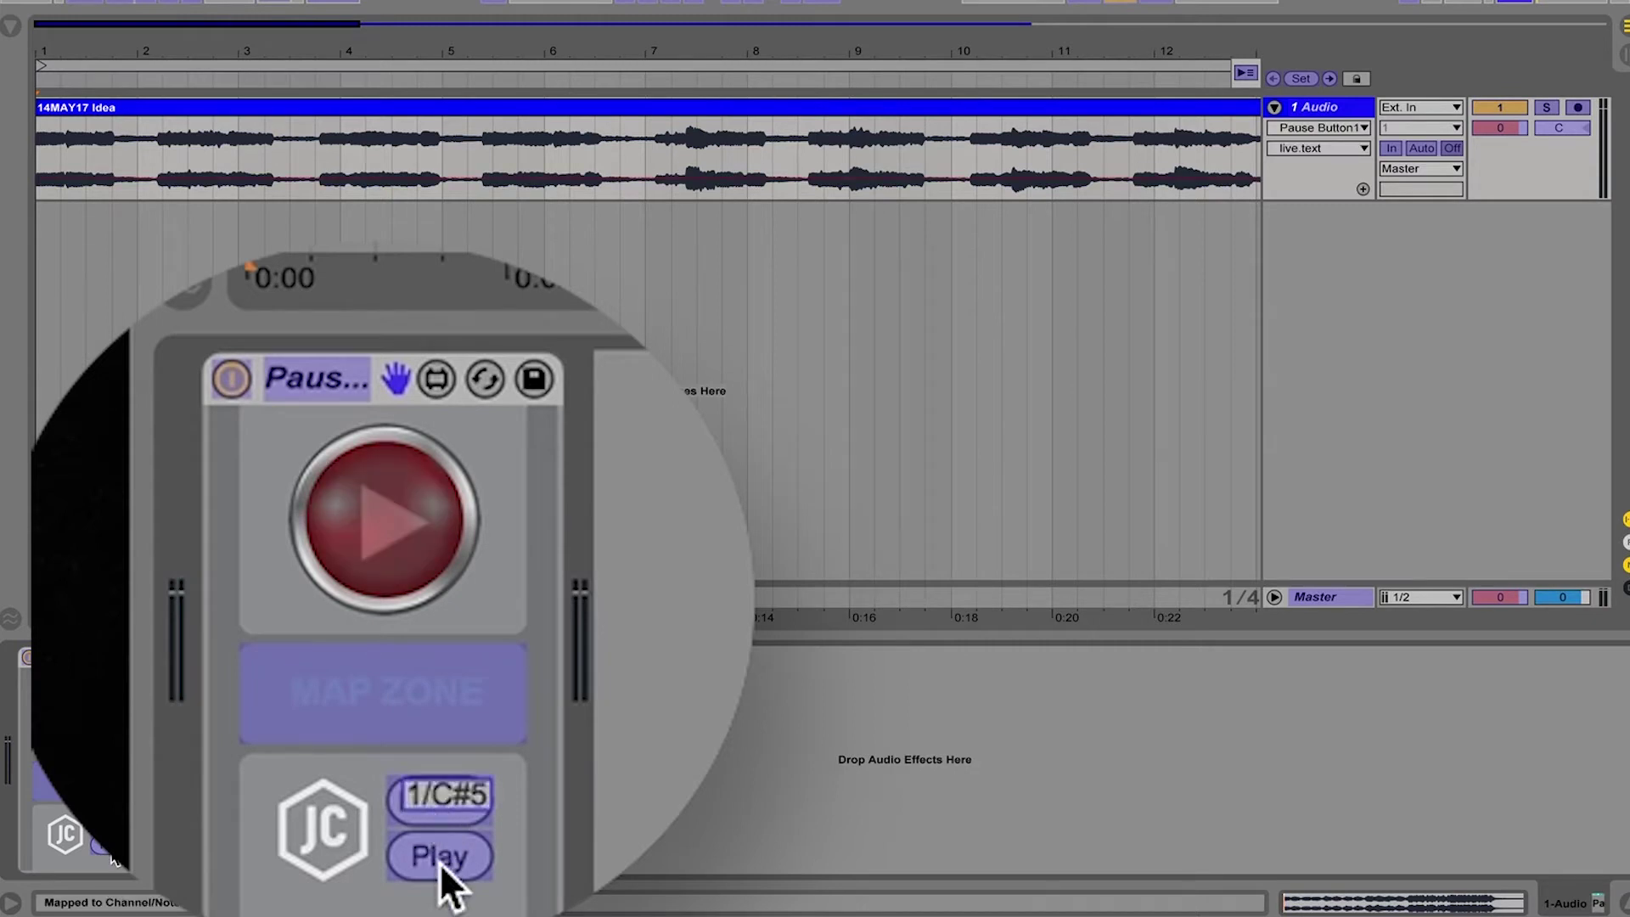
left_click(439, 862)
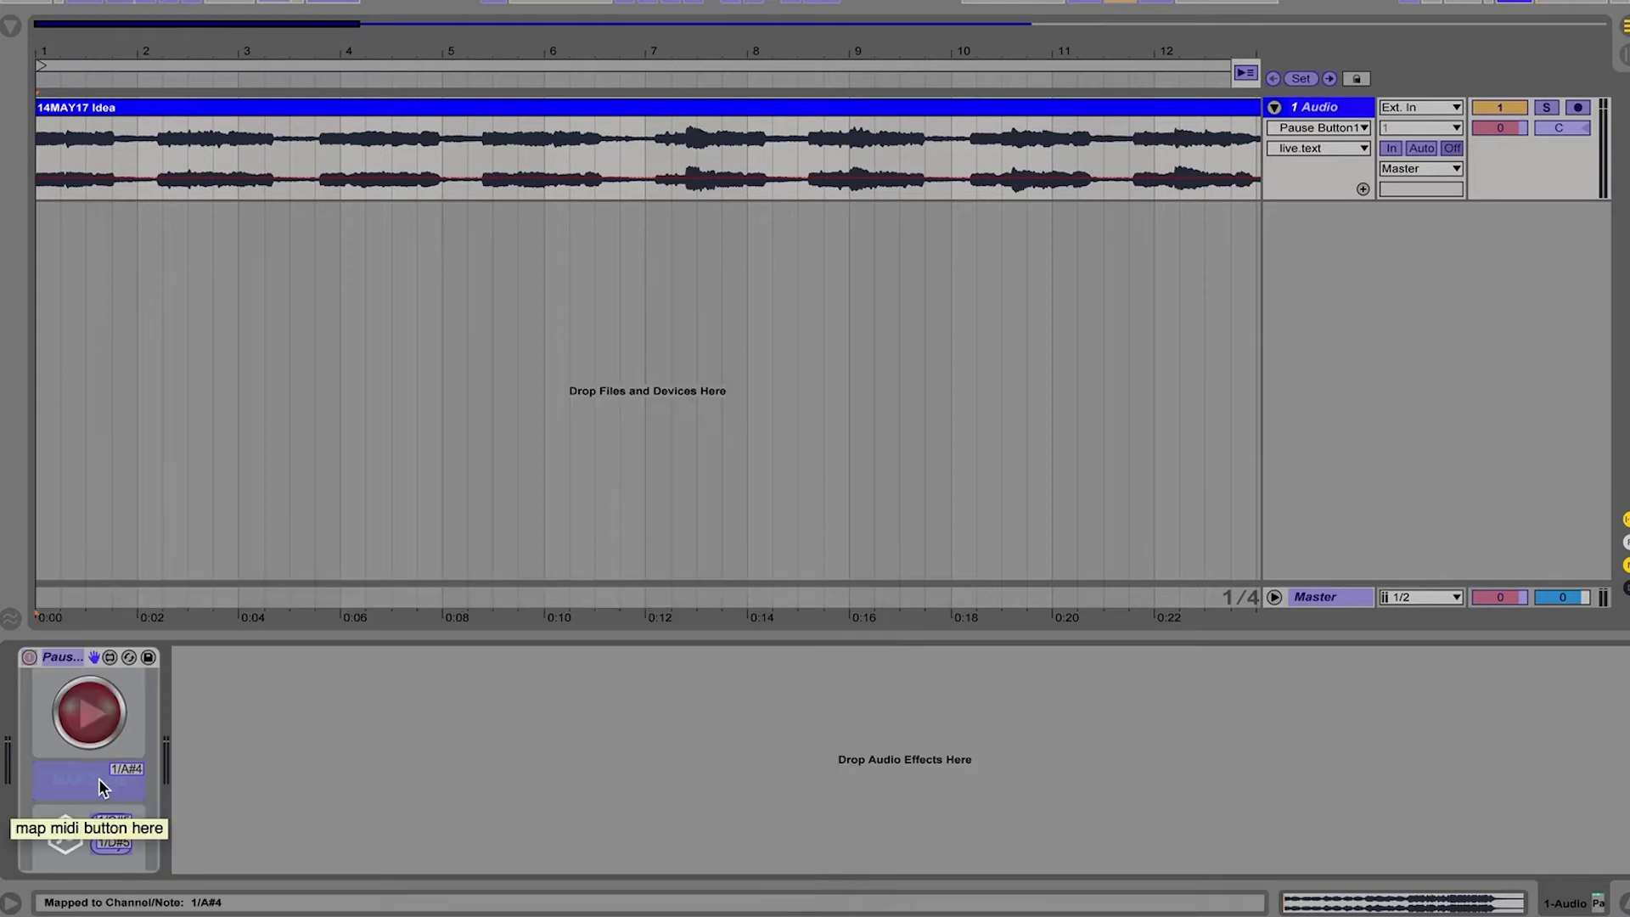
Leave MIDI Map Mode, start playback, and toggle pause and resume several times.
key("ctrl+m")
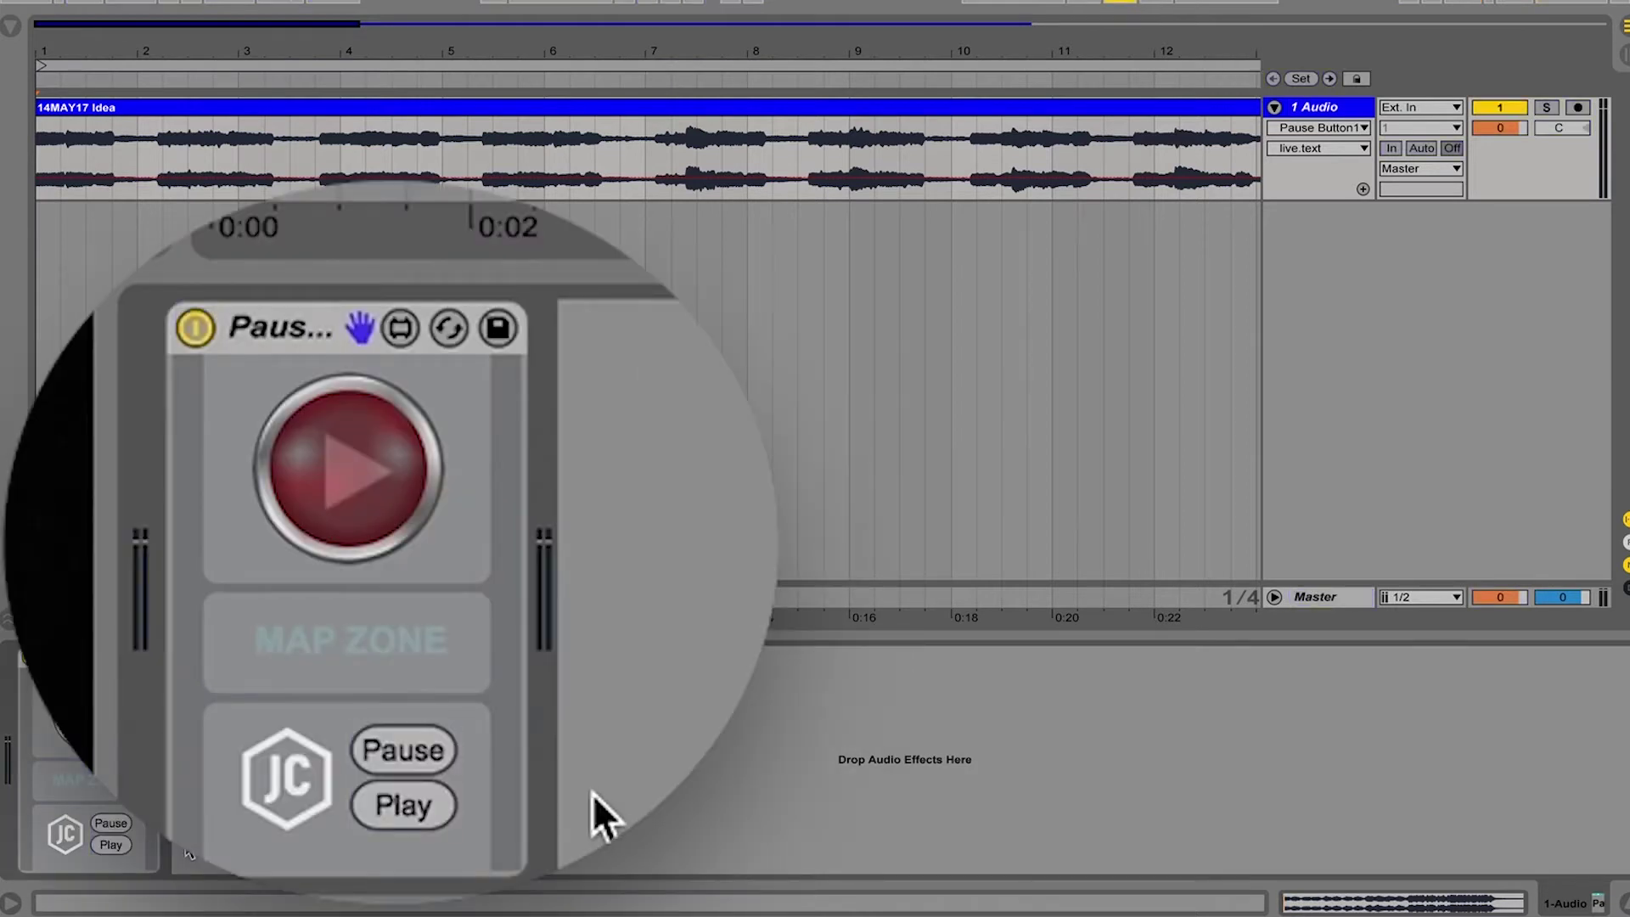
key("space")
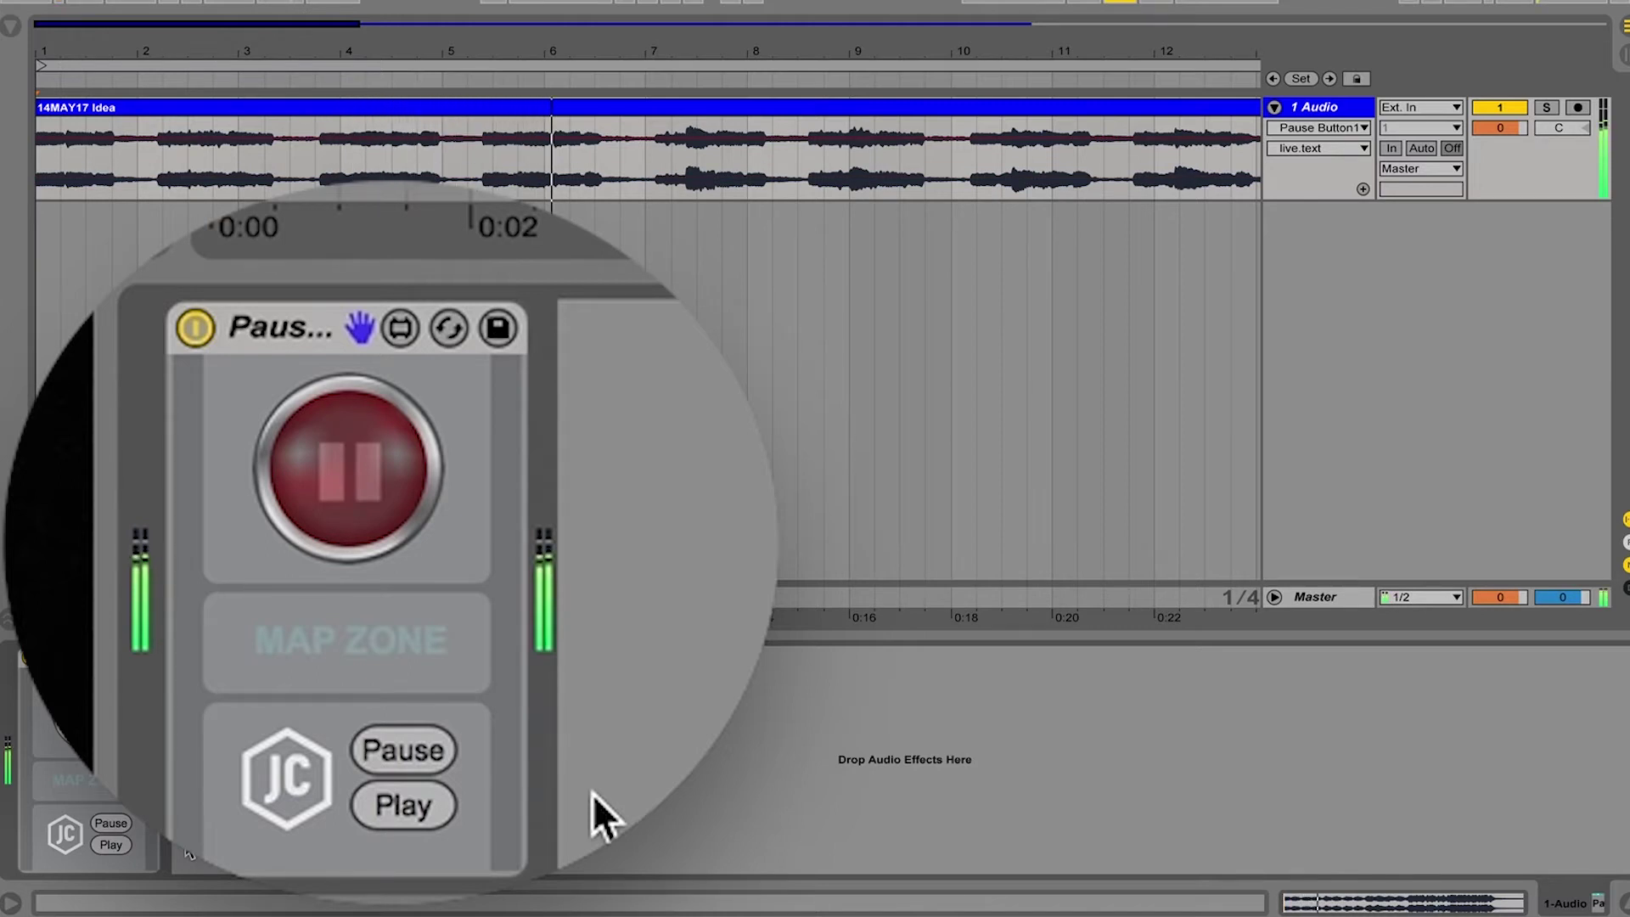
key("space")
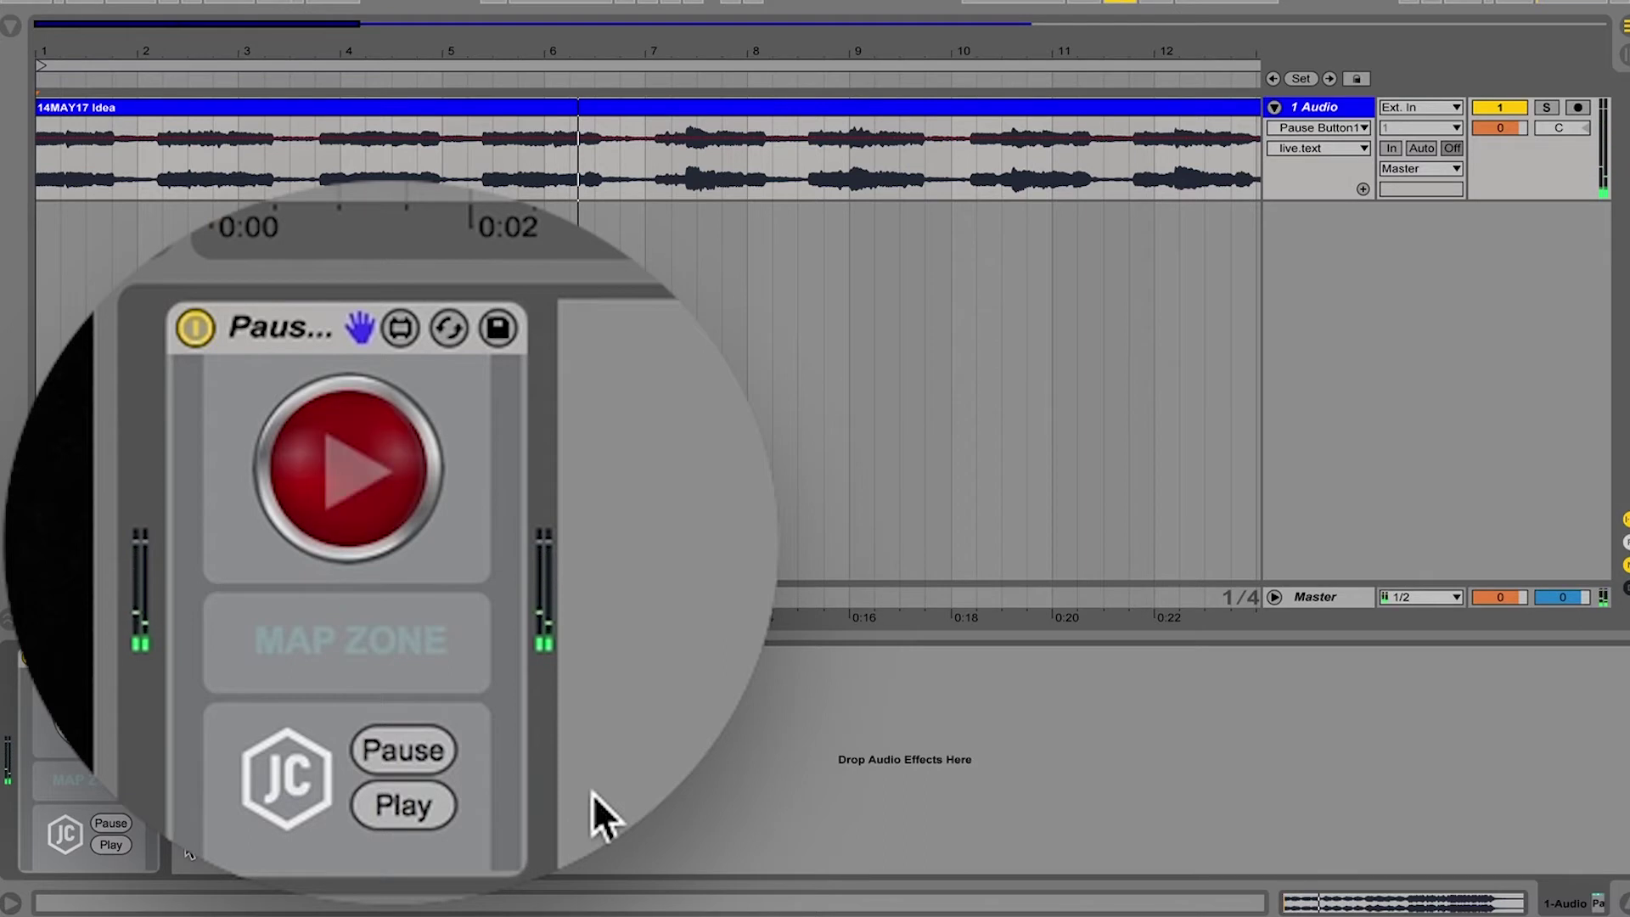
key("space")
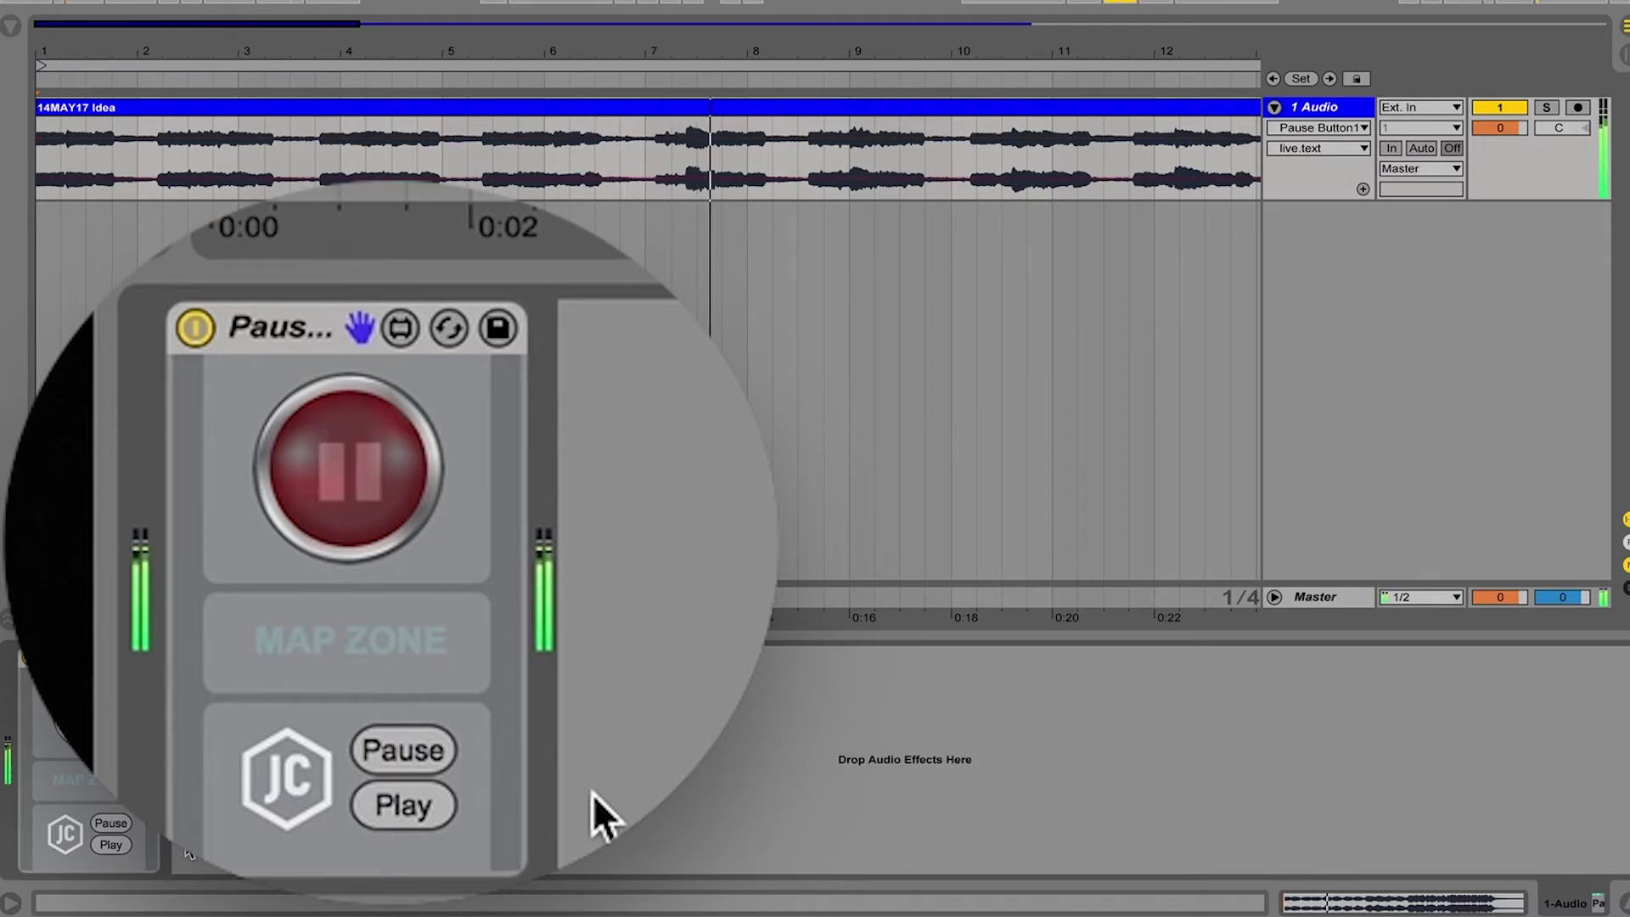
key("space")
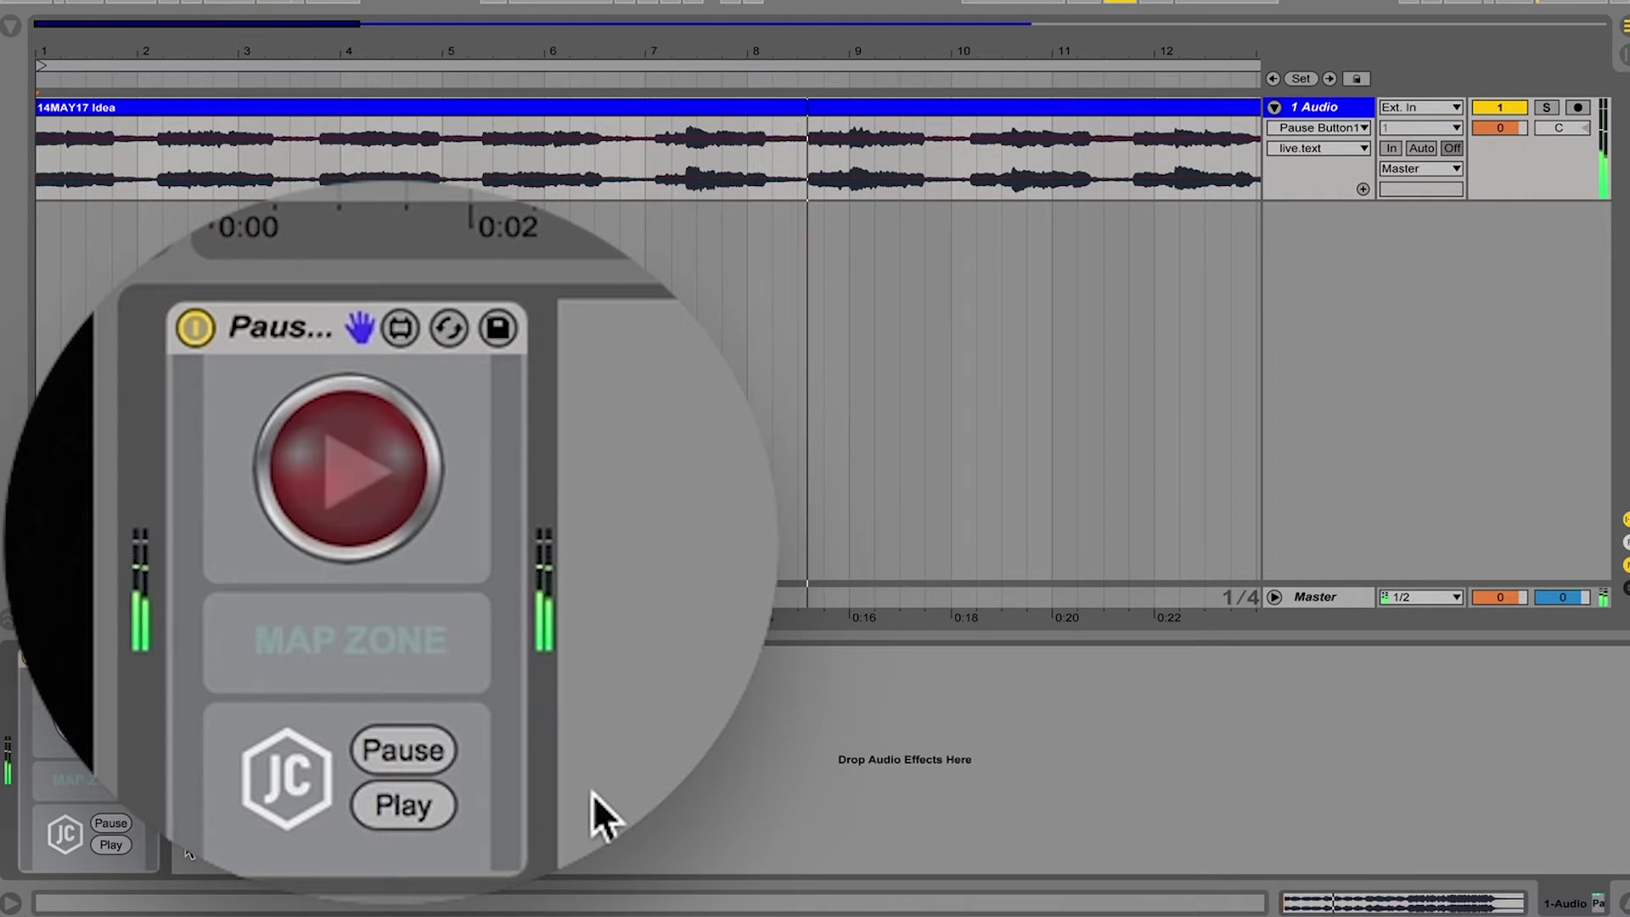
key("space")
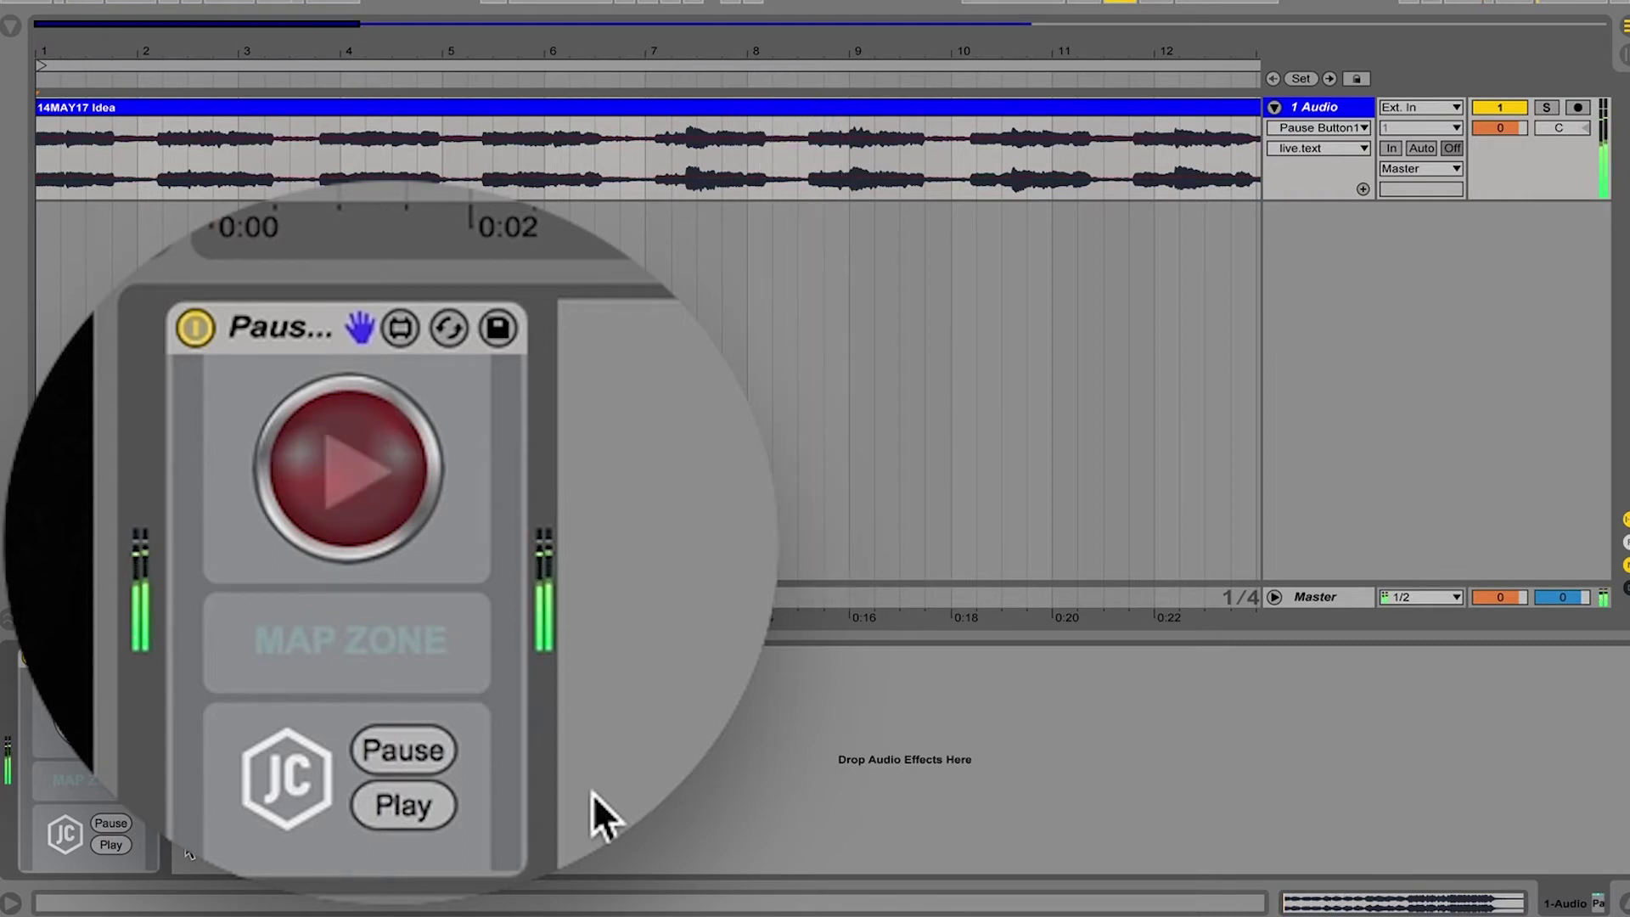
key("space")
key("space")
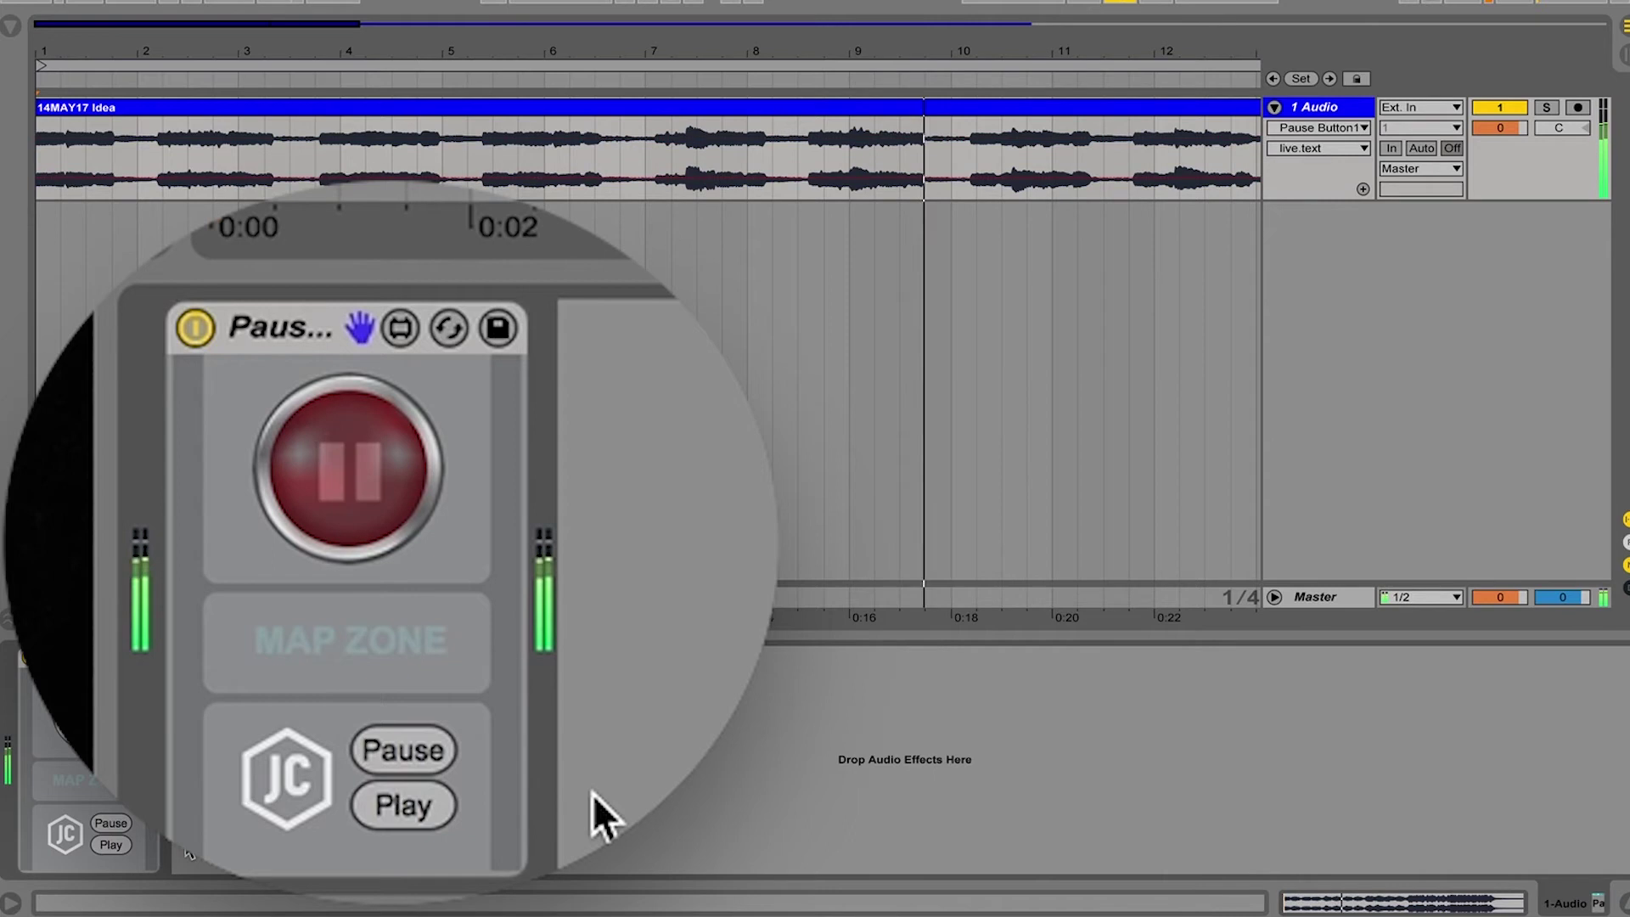
left_click(323, 453)
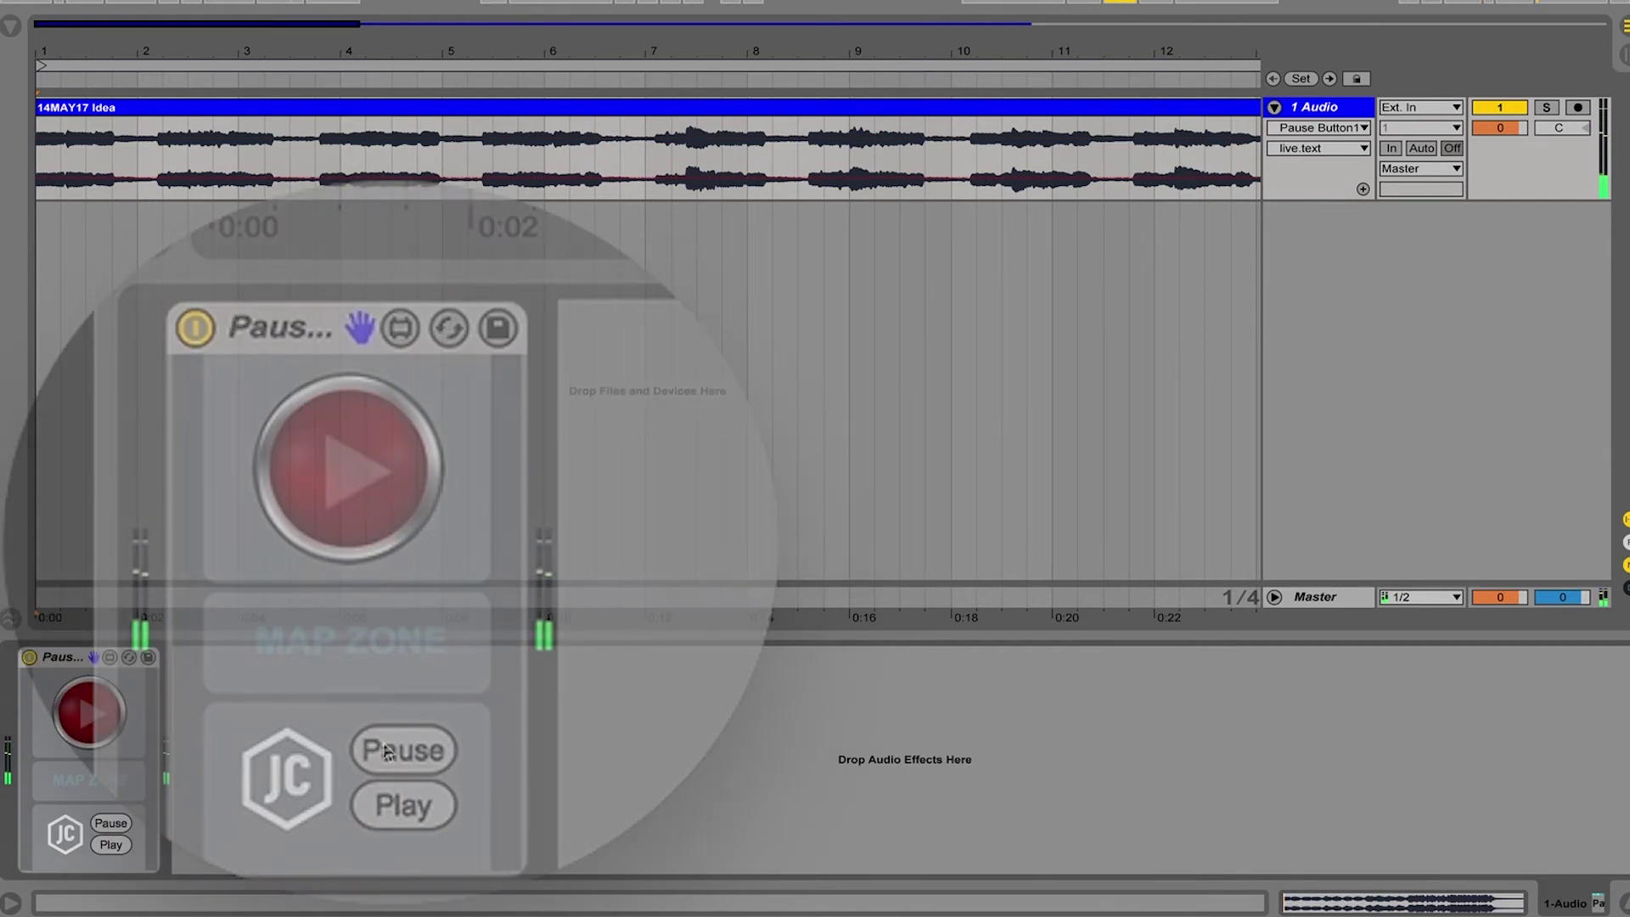